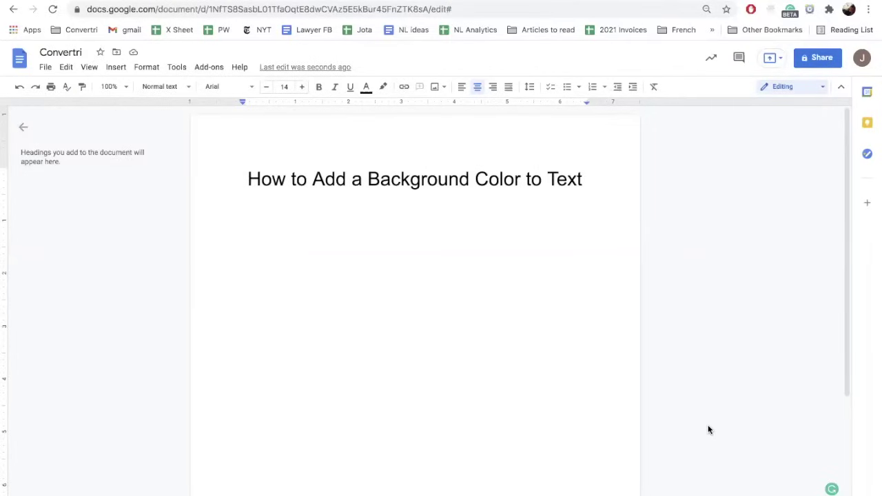
Highlight the title 'How to Add a Background Color to Text' in yellow
drag(250, 176, 597, 180)
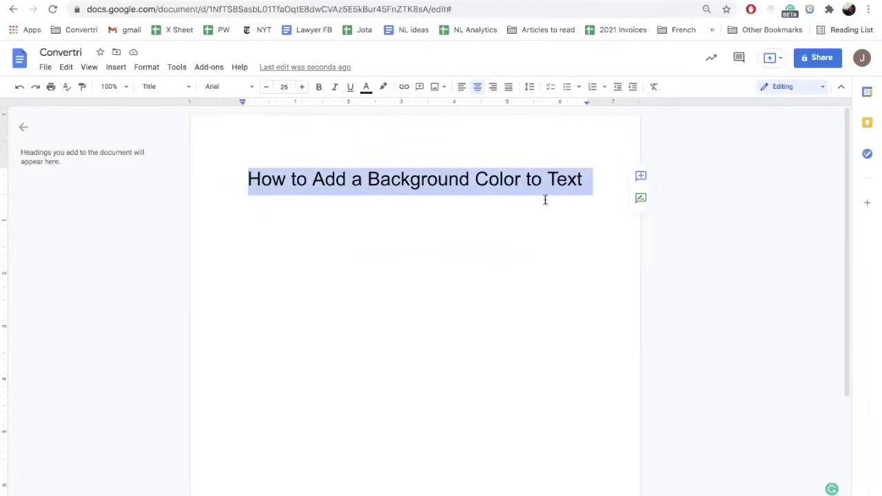
click(384, 87)
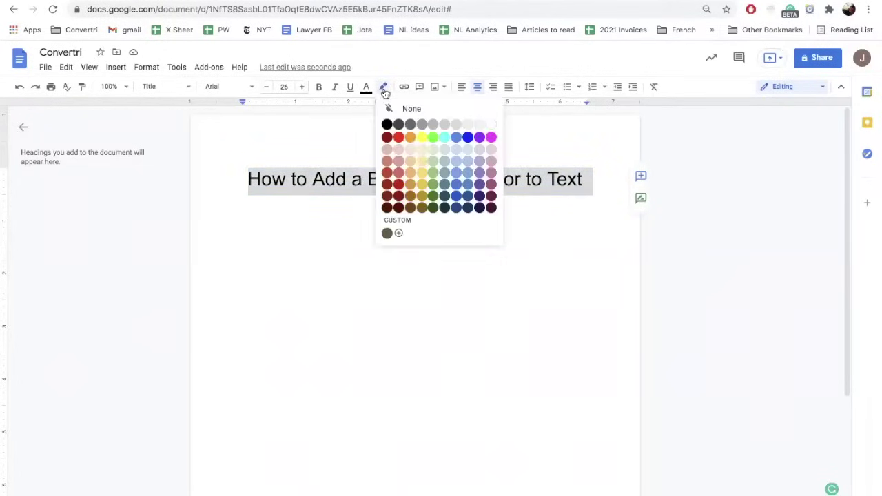
click(422, 137)
click(514, 382)
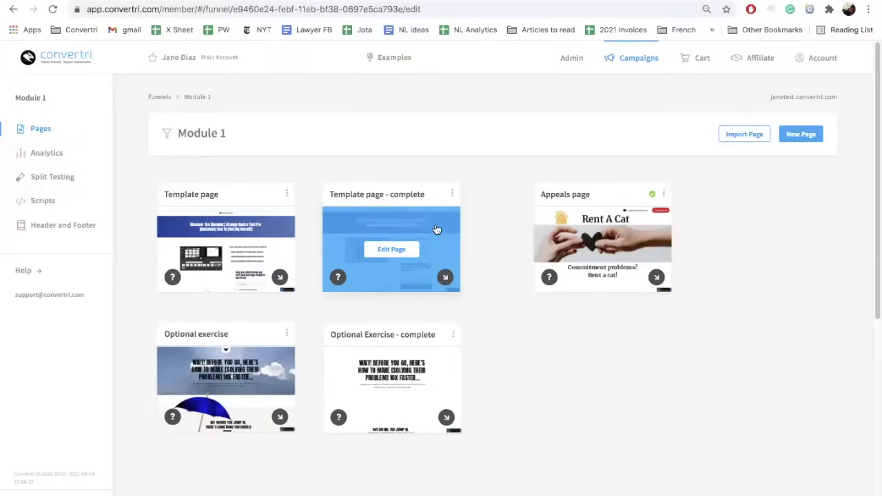
Edit the funnel's Appeals page to open the Rent A Cat landing page
click(603, 250)
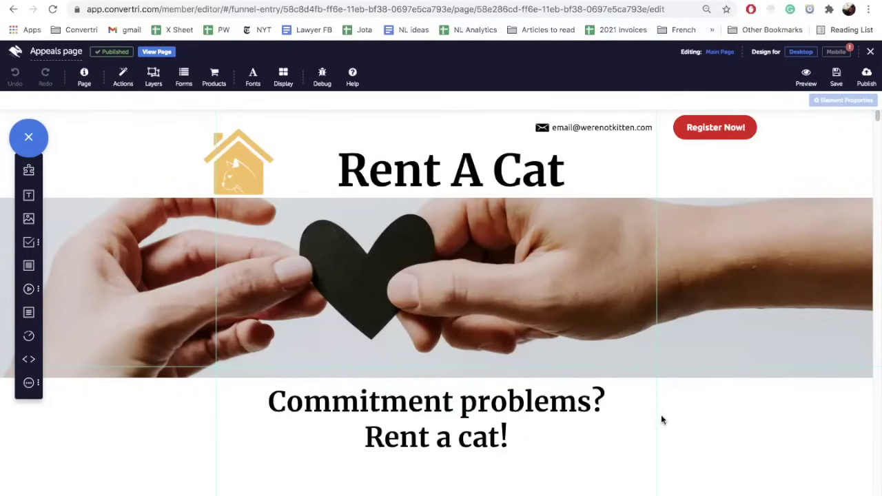
Scroll down and select the quote text box beneath the Button 1 and Button 2 boxes
scroll(661, 420, down, 1)
scroll(662, 420, down, 1)
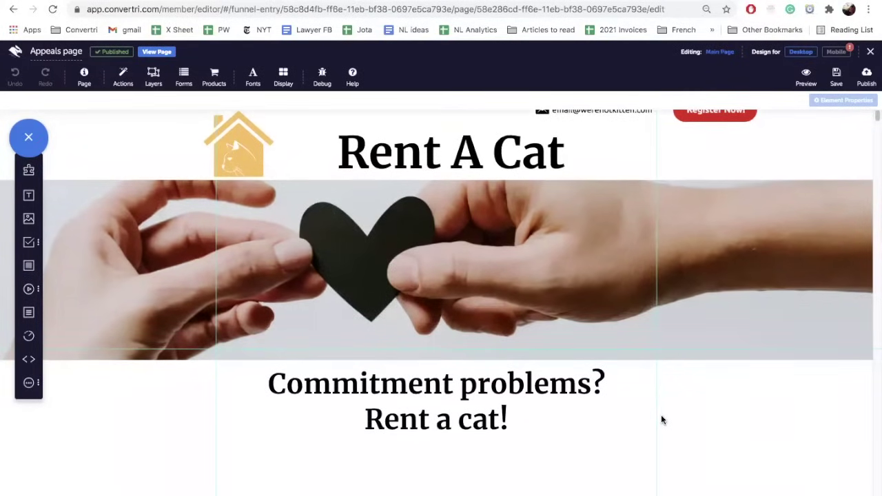
scroll(661, 420, down, 10)
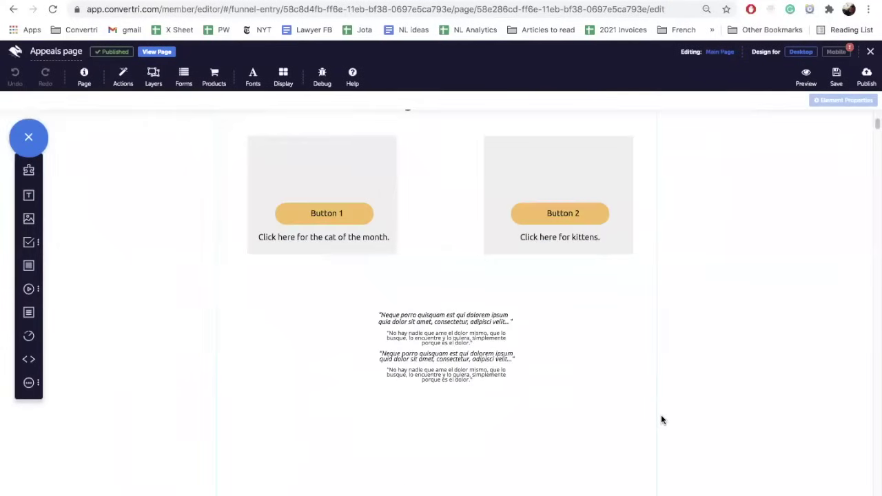
click(437, 334)
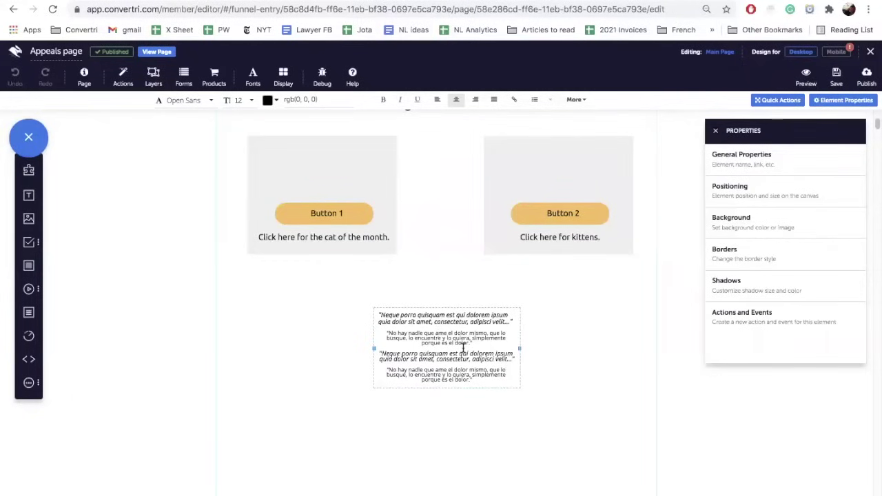
Fill the quote text box with green rgb(67, 246, 25) and widen it to the right
click(463, 348)
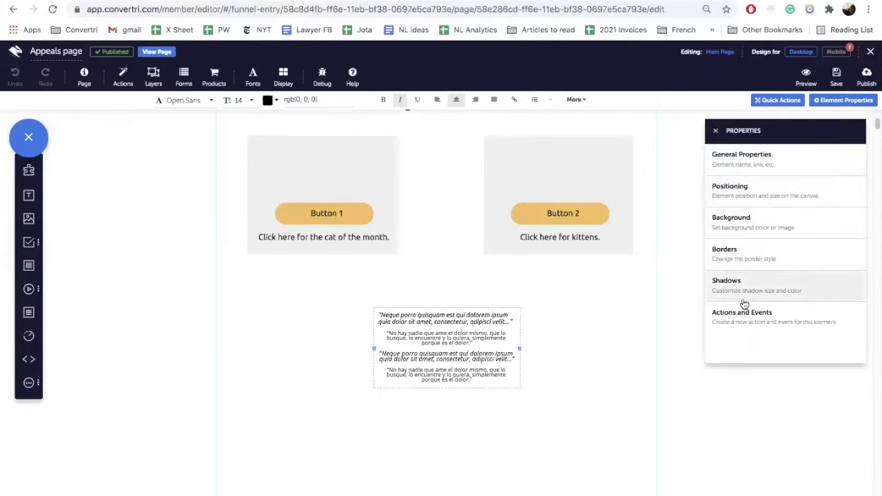
click(748, 236)
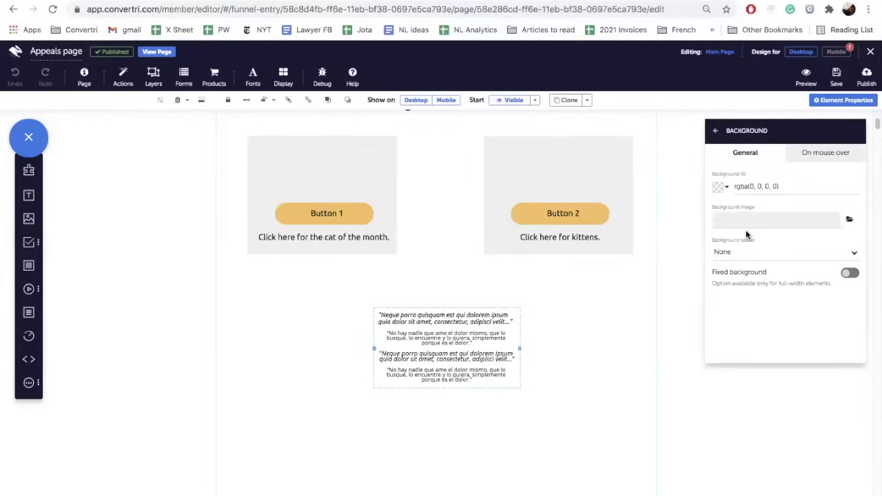
click(726, 190)
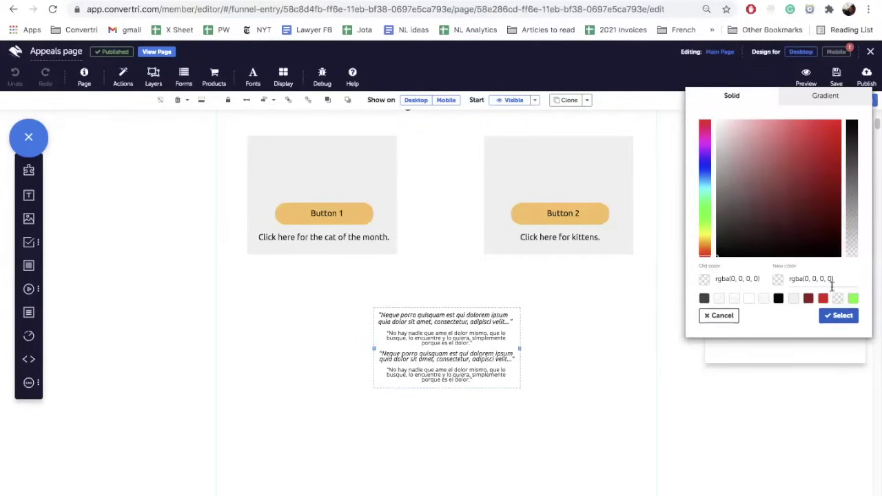
click(852, 299)
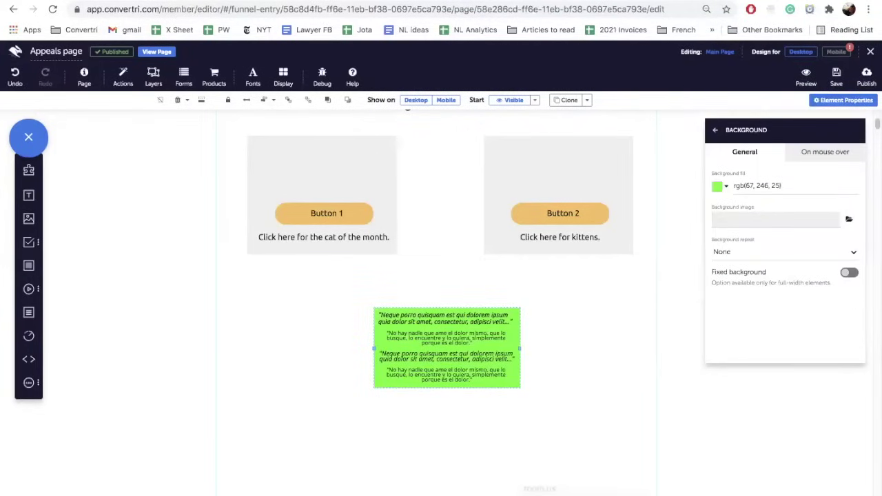
drag(522, 346, 555, 347)
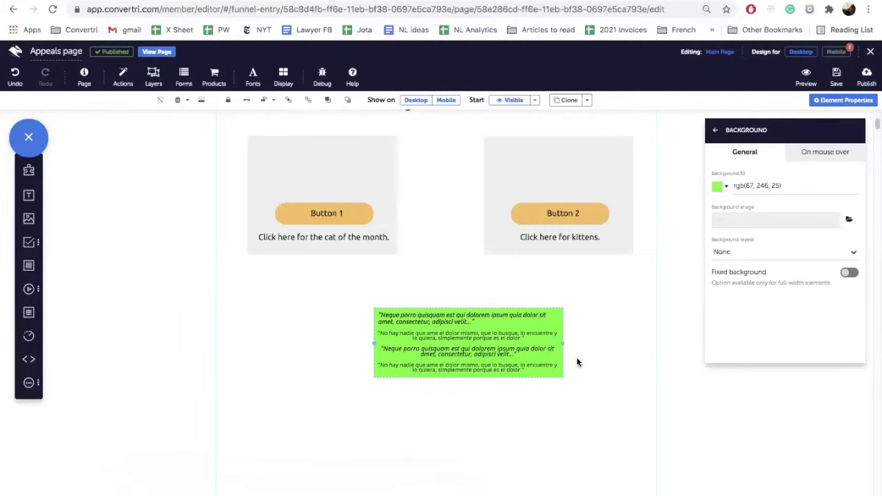
scroll(577, 362, up, 5)
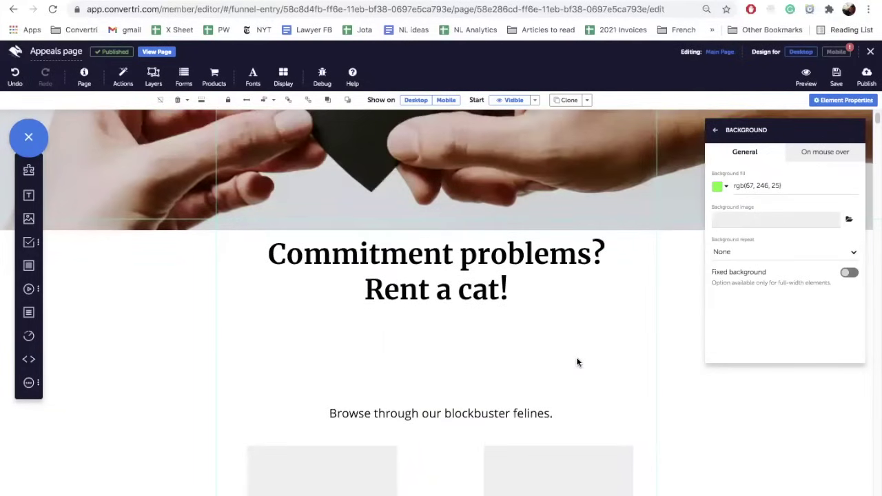
Insert a blank line after 'Commitment problems?' in the 'Rent a cat!' headline
click(500, 250)
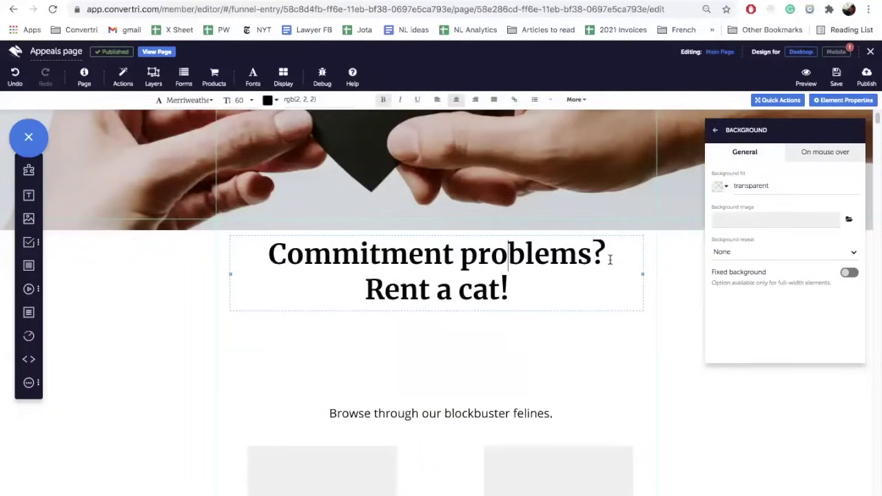
scroll(610, 259, up, 1)
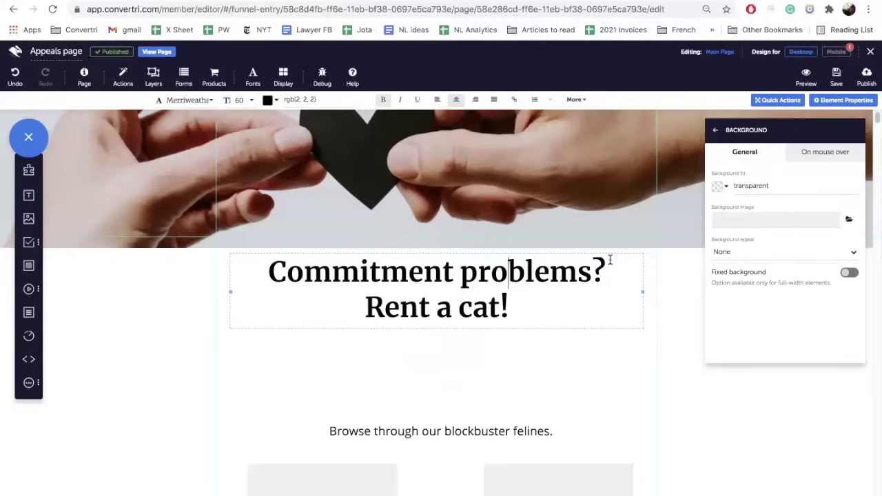
click(610, 261)
key(Return)
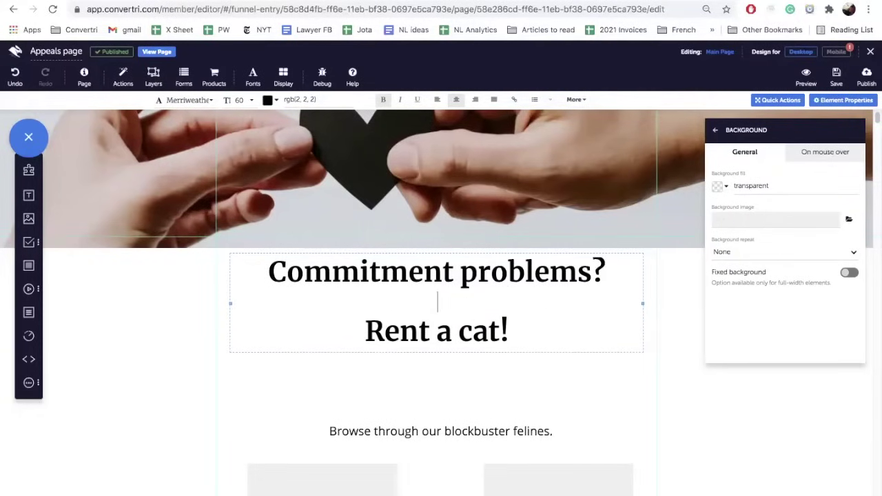
double_click(352, 276)
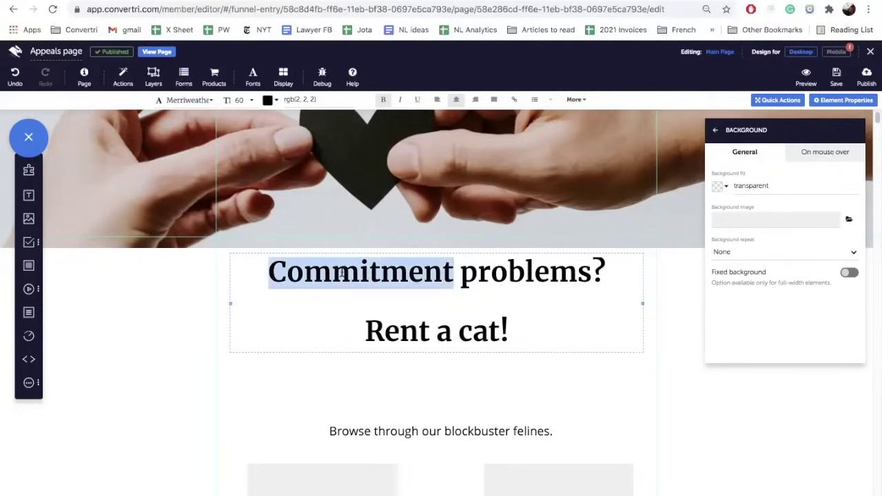
shift+click(532, 274)
click(532, 274)
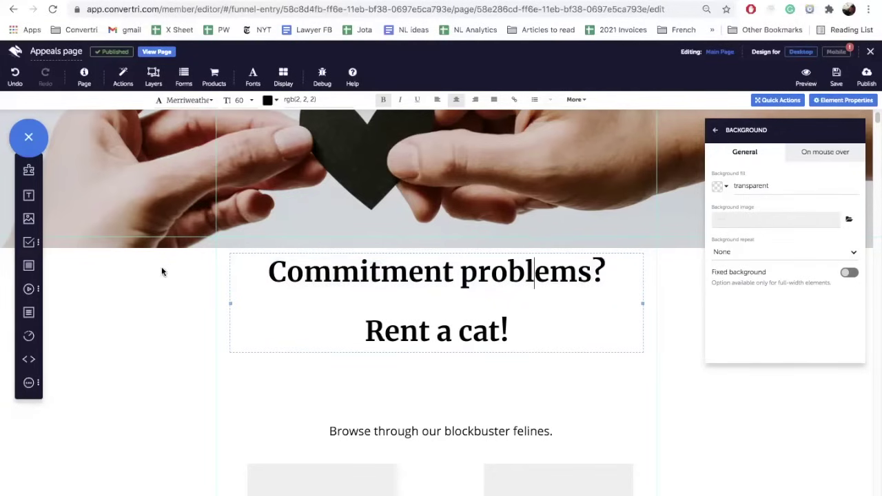
click(31, 266)
Move the new grey element above the 'Commitment problems?' heading and resize it into a narrow thin strip
drag(392, 183, 142, 309)
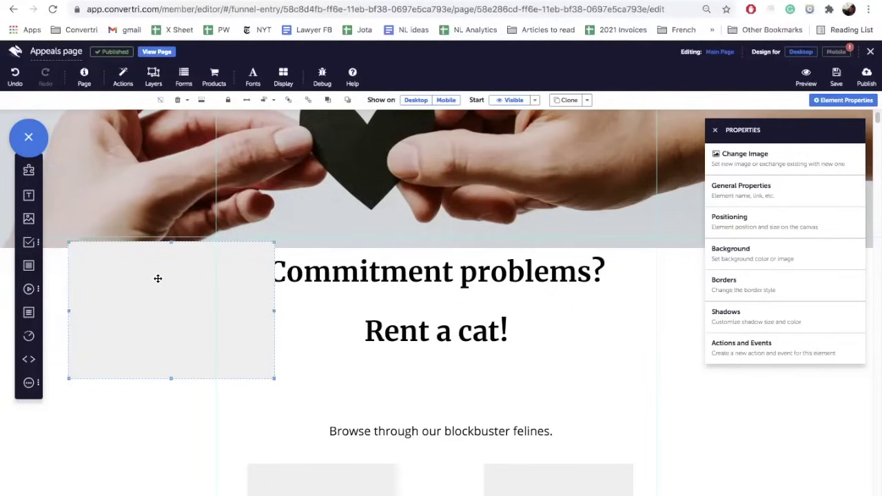
drag(157, 278, 144, 291)
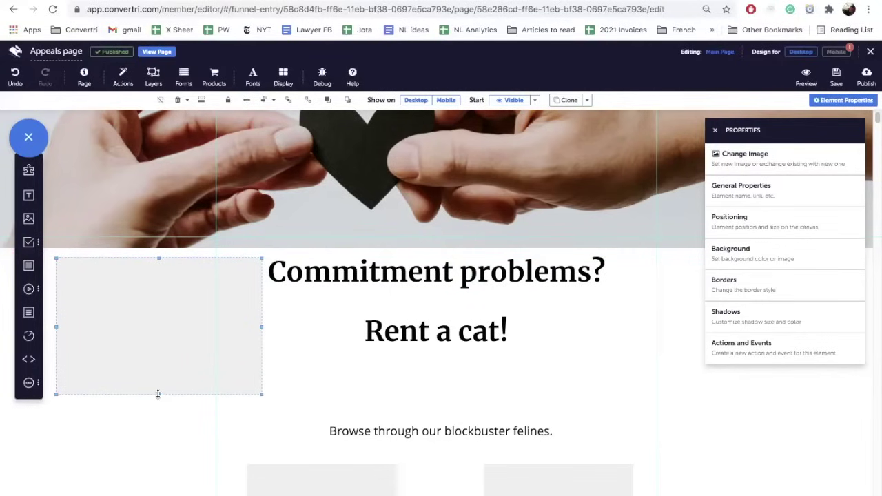
drag(159, 394, 168, 279)
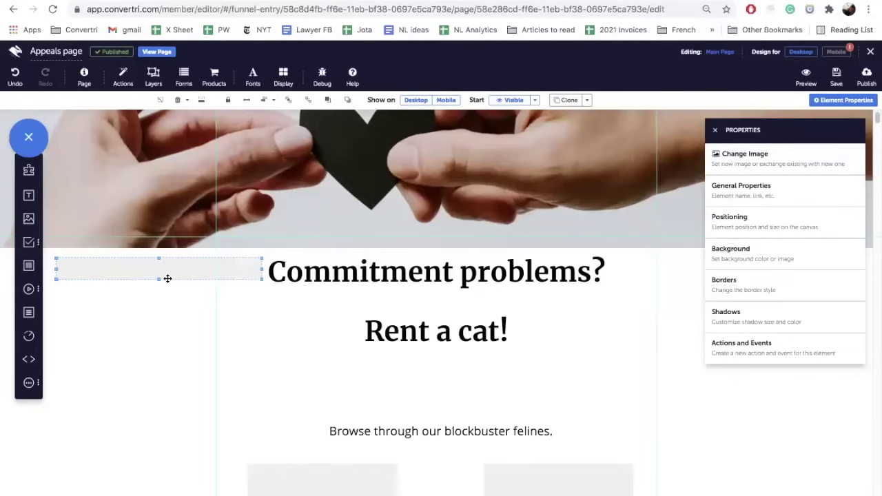
drag(175, 268, 390, 239)
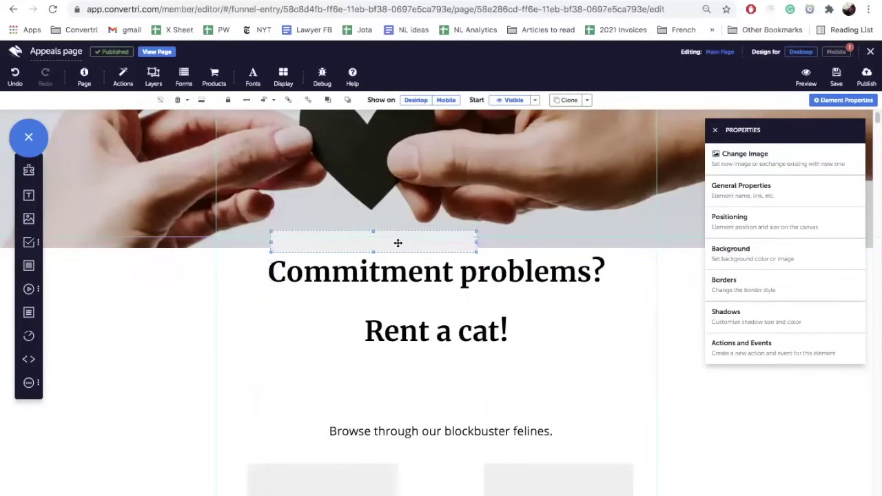
drag(479, 239, 452, 241)
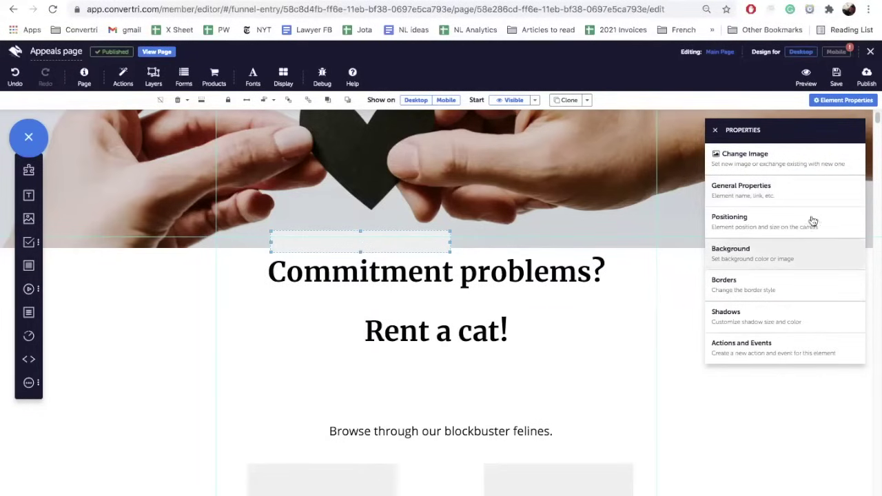
Try pale pink and dark grey fills for the strip in the colour picker, then cancel
click(788, 263)
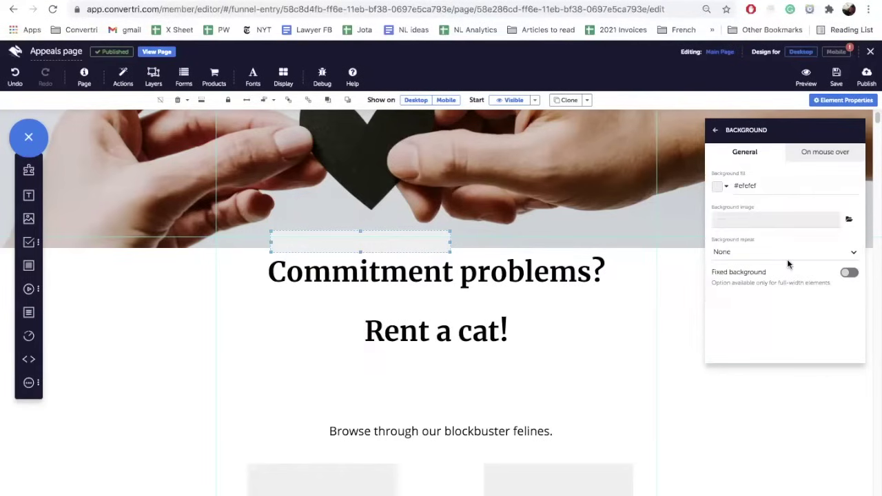
click(727, 190)
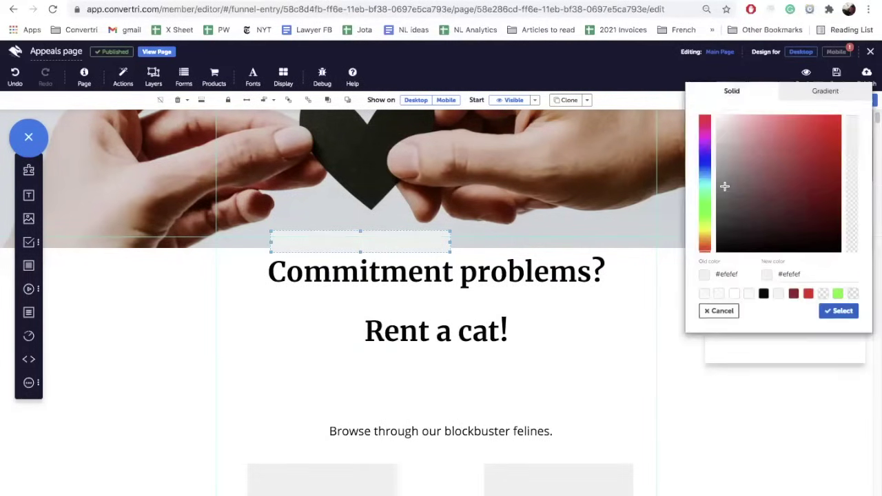
click(760, 171)
click(725, 139)
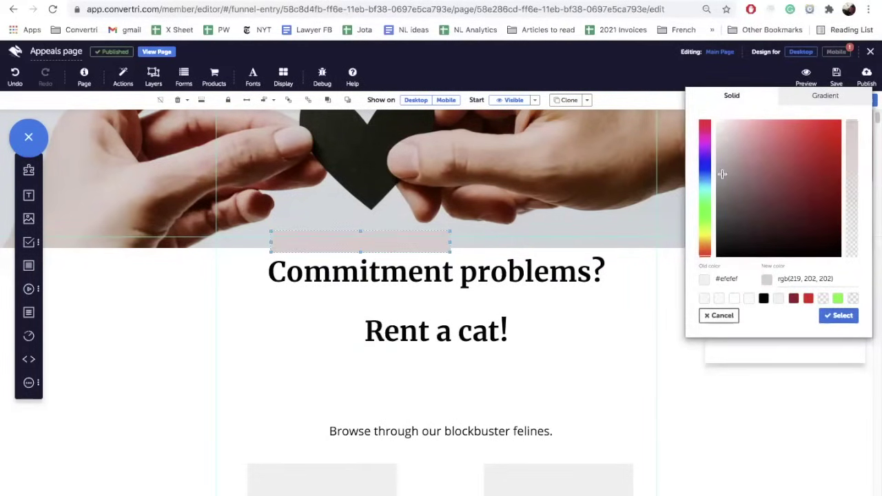
click(724, 216)
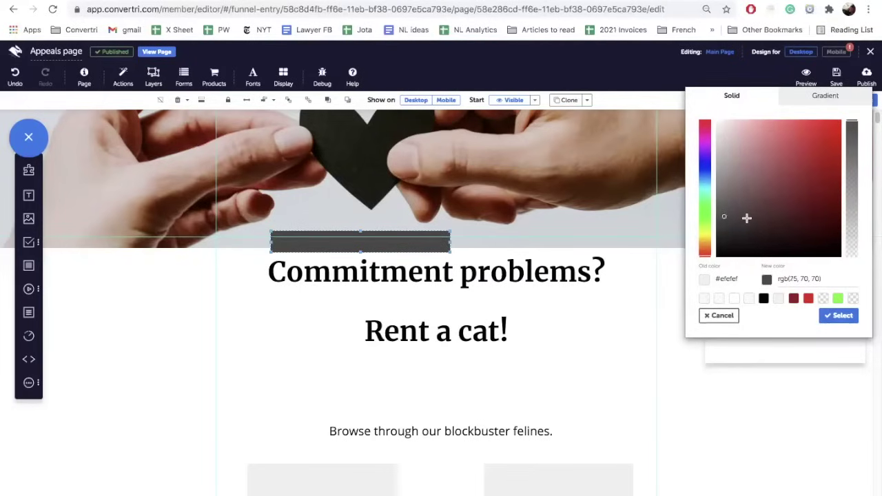
click(729, 317)
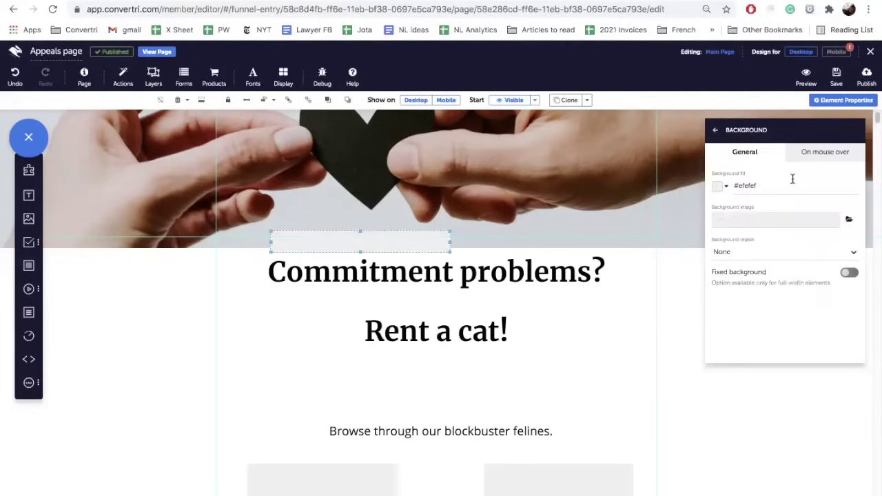
Type fill values (green, transparent) into the Background field, settling on yellow
click(744, 184)
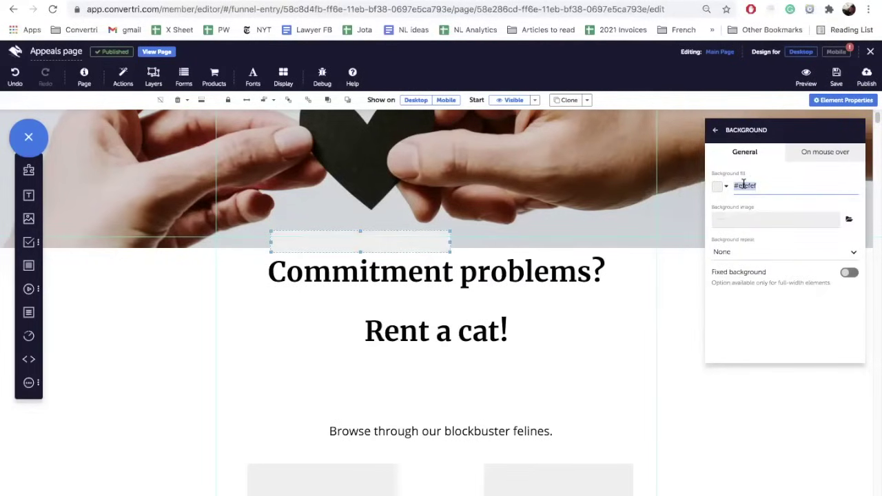
text(yellow)
double_click(743, 183)
text(green)
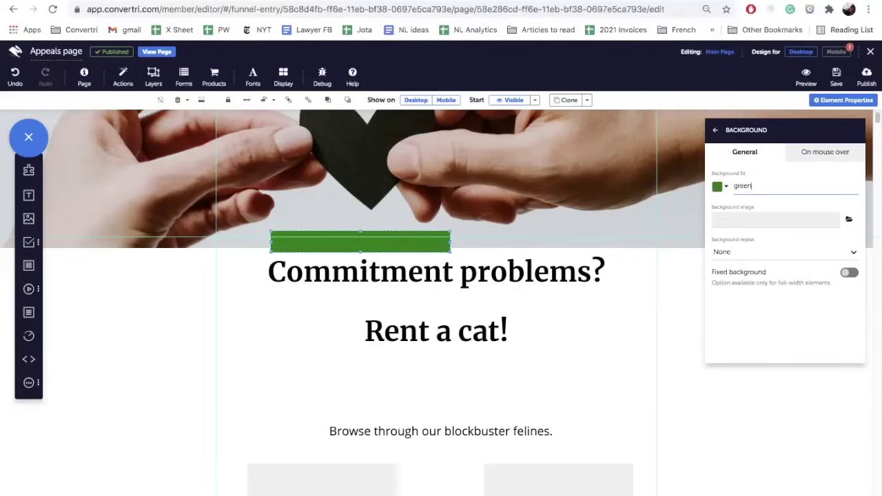
double_click(743, 185)
key(BackSpace)
text(trans)
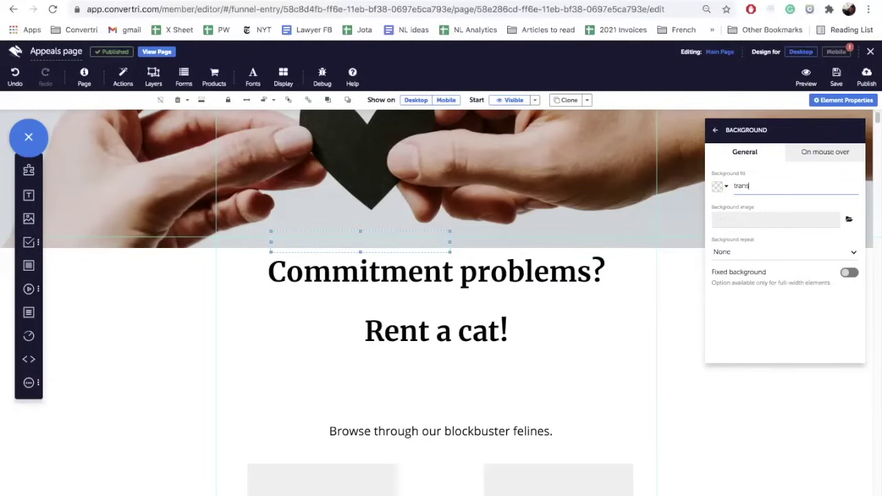
text(parent)
double_click(744, 183)
text(grer)
text(n)
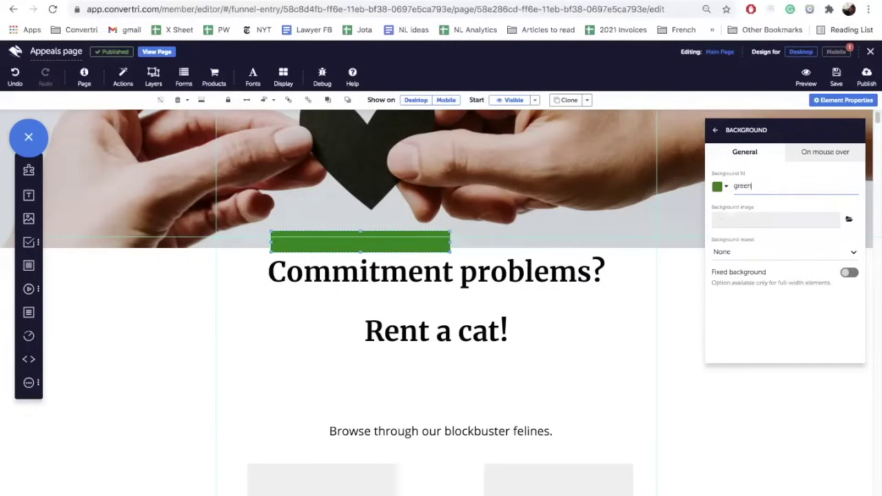
double_click(744, 196)
text(yellow)
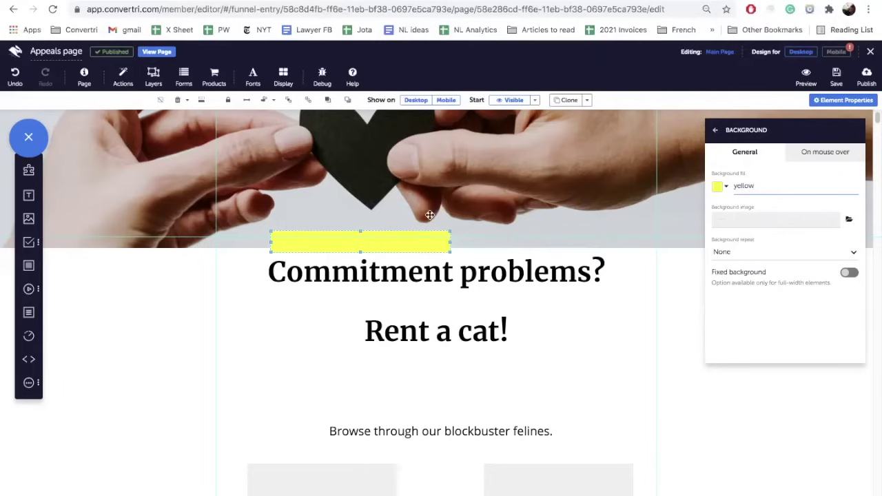
Clone the yellow strip and place the two copies over 'Commitment' and 'problems?'
click(567, 101)
mouse_move(407, 252)
mouse_down()
mouse_move(622, 244)
mouse_move(604, 243)
mouse_up()
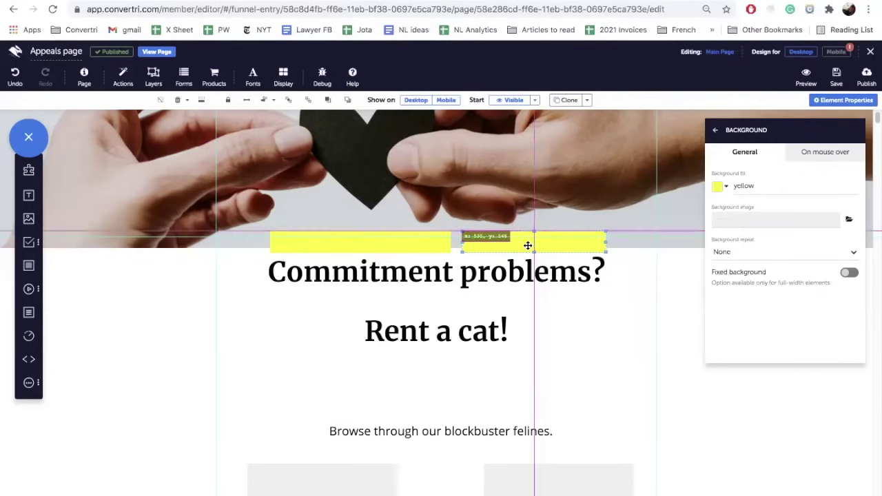
drag(528, 246, 526, 274)
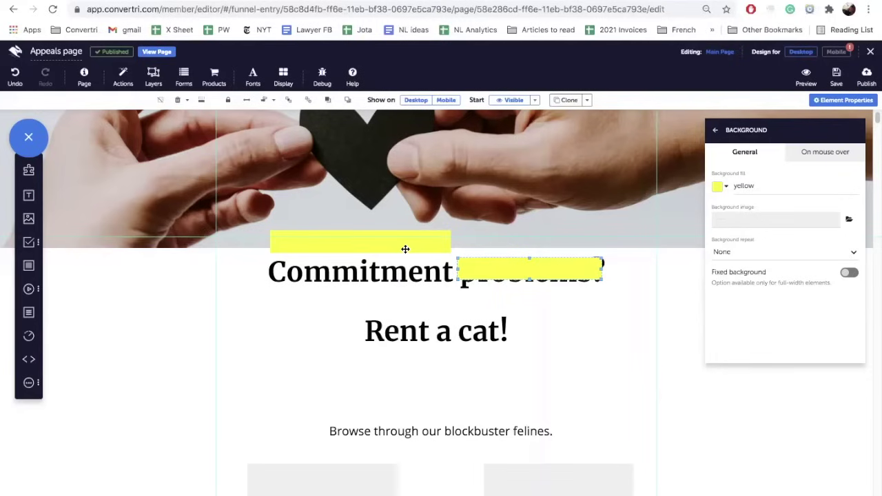
drag(405, 248, 401, 276)
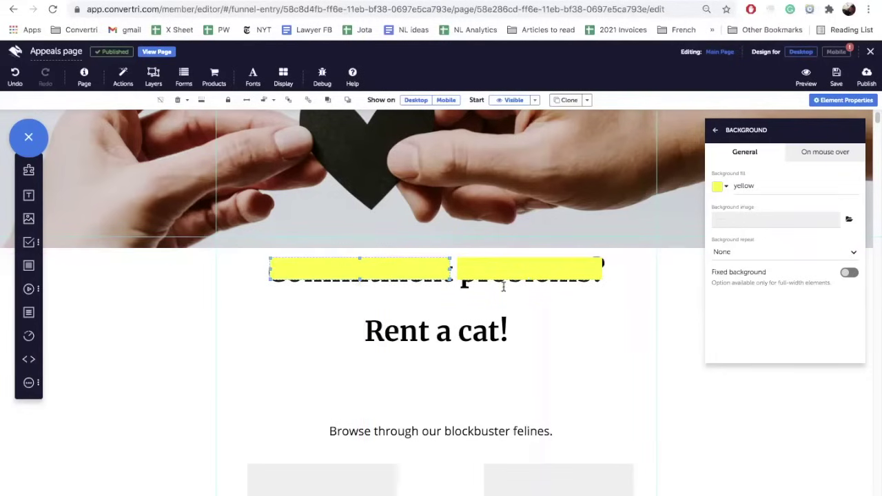
Send both yellow panels backward so the heading words show in front
click(350, 102)
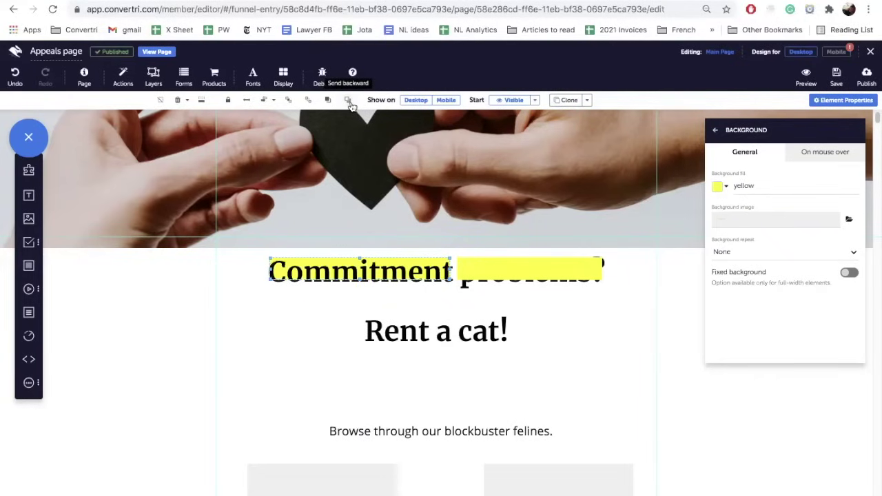
click(551, 262)
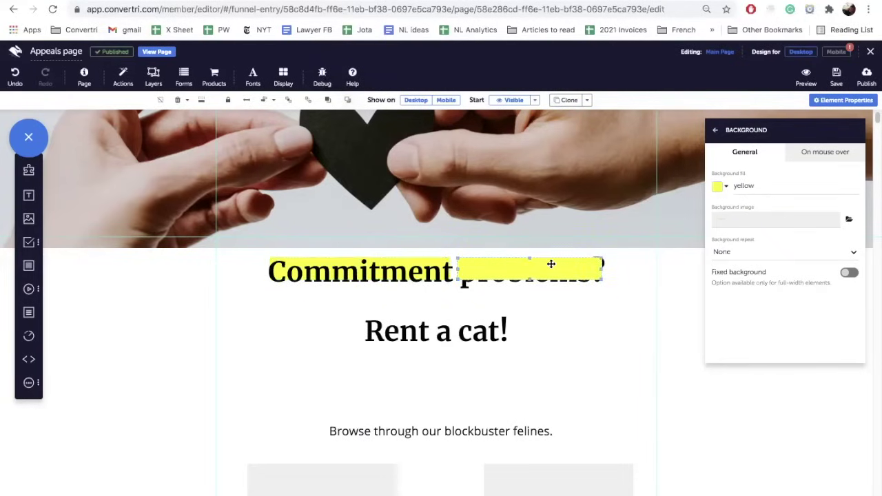
click(348, 101)
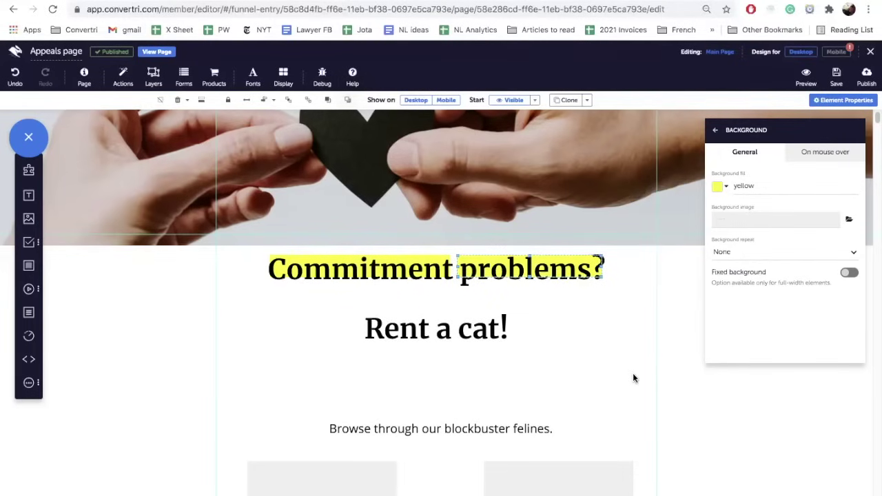
scroll(632, 377, down, 1)
Add a new panel near the button cards and shrink it into a thin strip
scroll(633, 378, down, 2)
scroll(633, 374, down, 2)
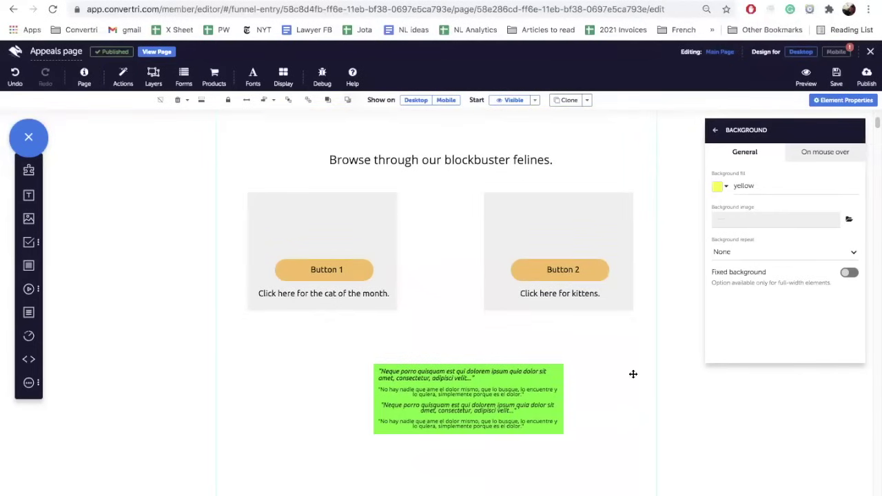
click(29, 268)
drag(427, 175, 185, 331)
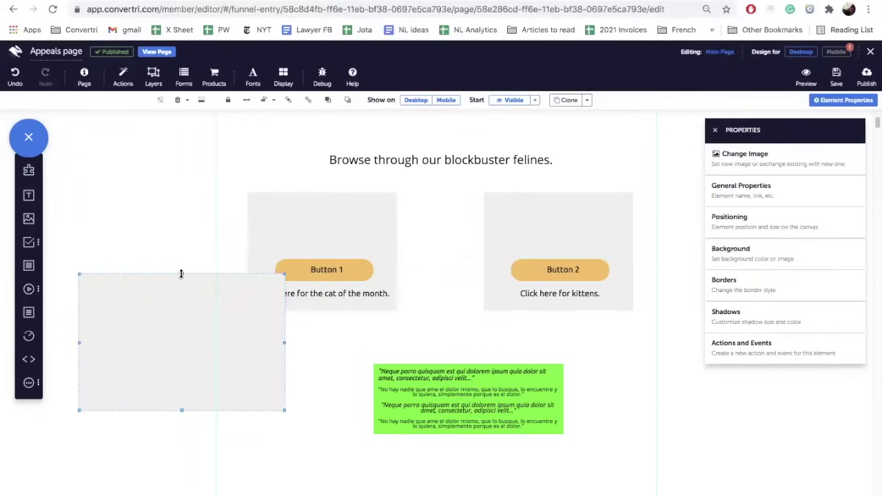
drag(181, 274, 187, 391)
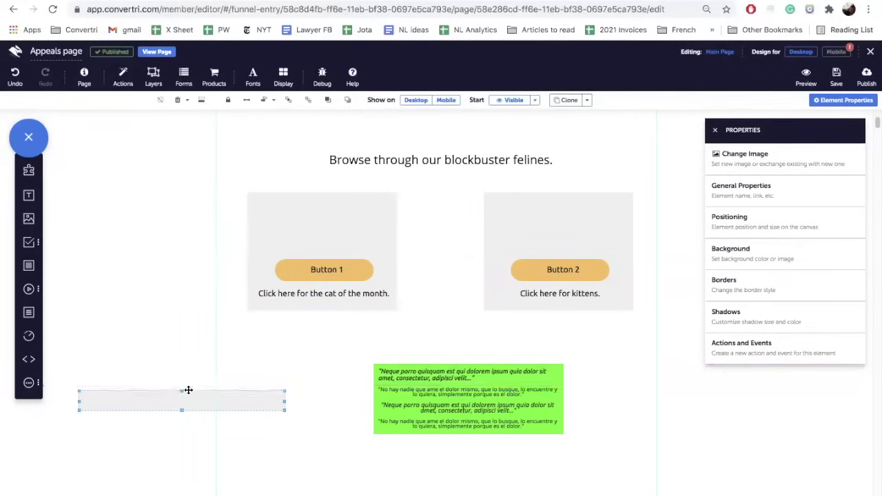
Fill the strip with pink and move it beside the Button 1 card
click(755, 253)
double_click(744, 187)
text(pink)
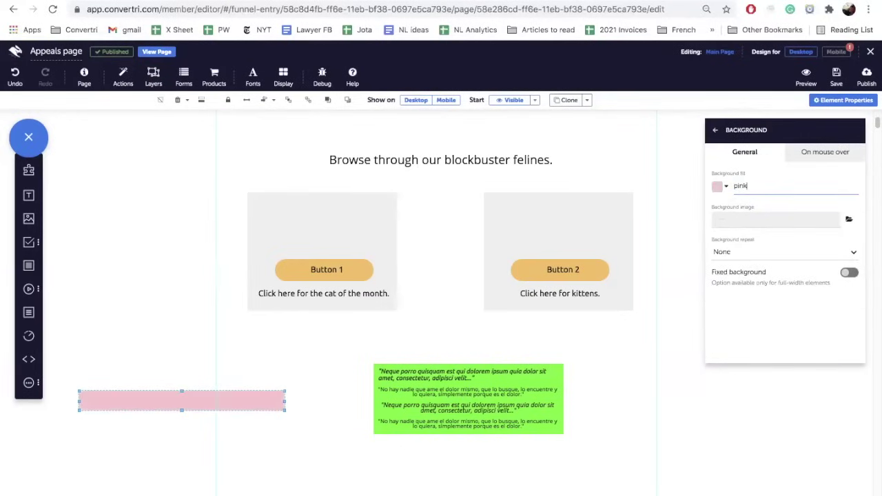
click(260, 394)
drag(221, 326, 170, 296)
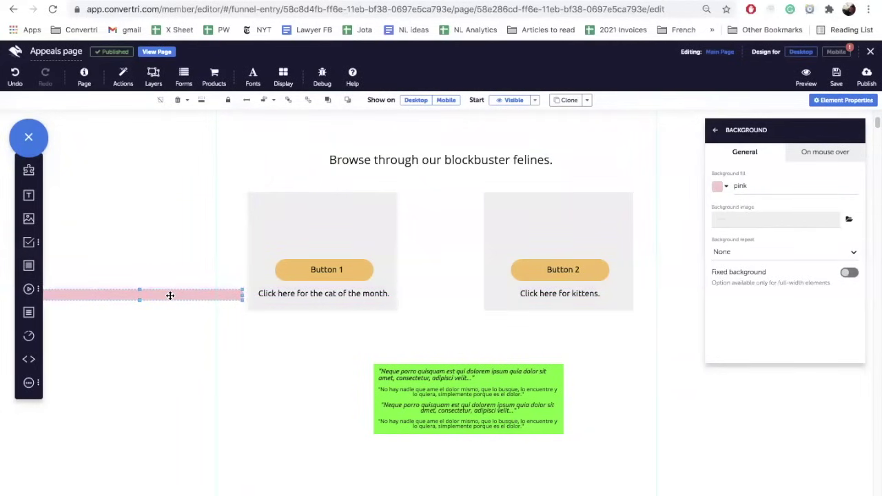
click(716, 130)
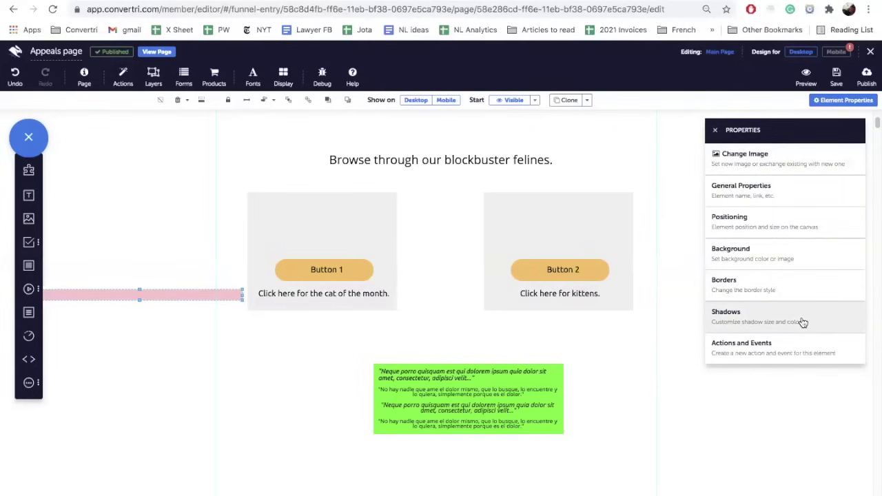
Change the pink strip's Positioning Height from 26 to 5
click(766, 230)
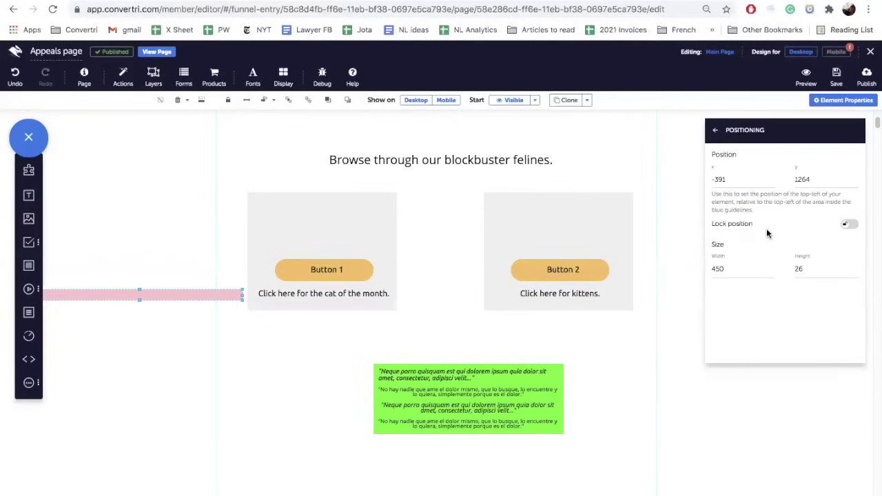
double_click(798, 268)
text(5)
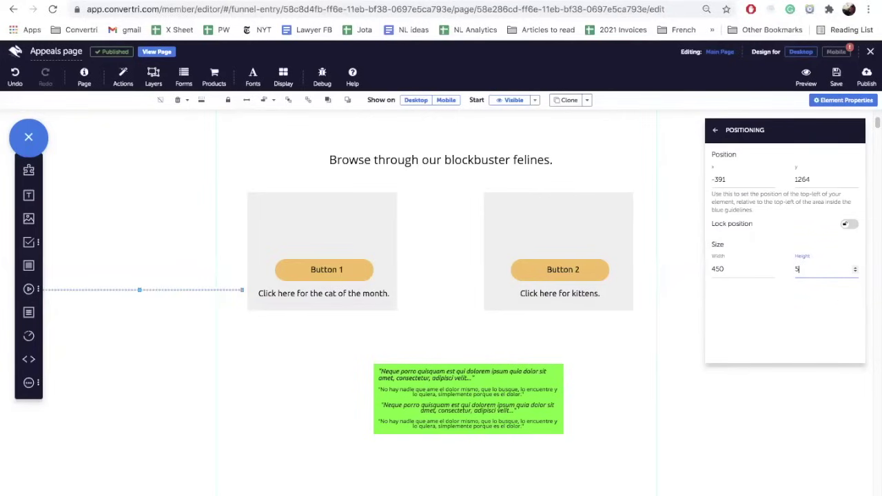